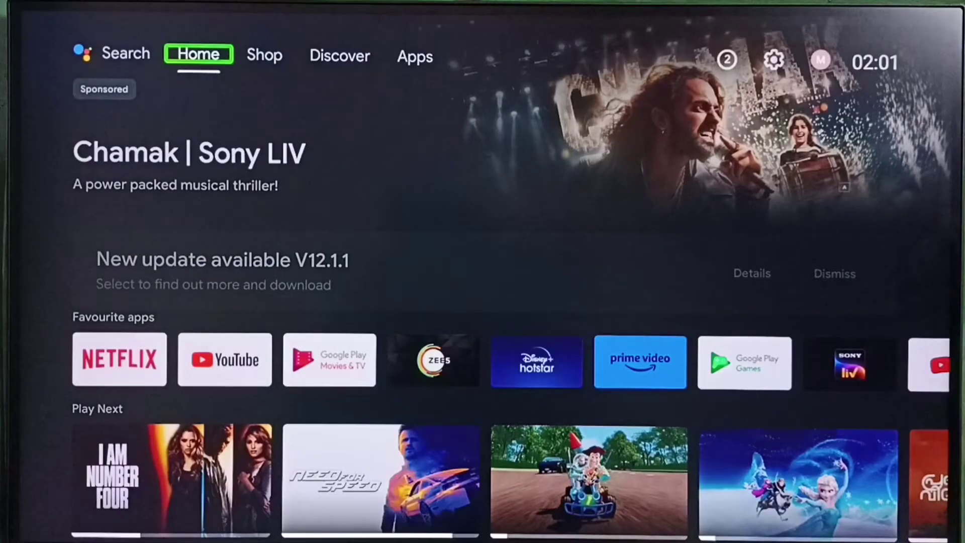
Move right along the home screen top bar toward the Settings gear.
{"action": "key", "text": "Right"}
{"action": "key", "text": "Right"}
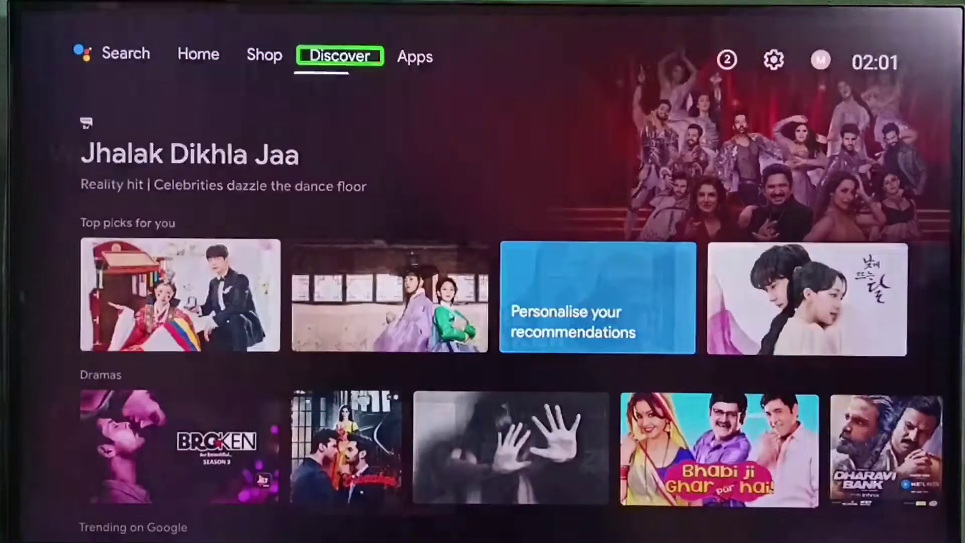
{"action": "key", "text": "Right"}
{"action": "key", "text": "Right"}
{"action": "key", "text": "Right"}
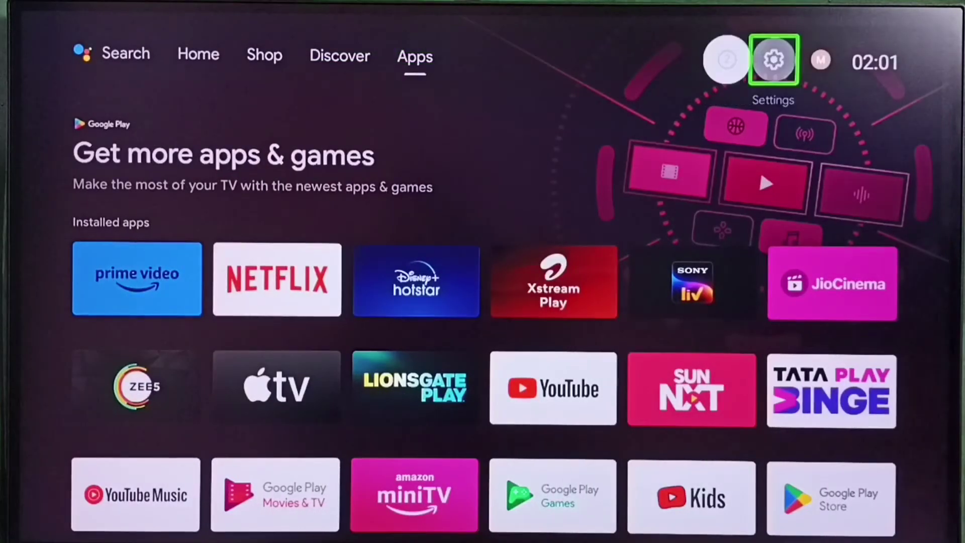
Open Settings, enter Device Preferences and move down the list toward Accessibility.
{"action": "key", "text": "Return"}
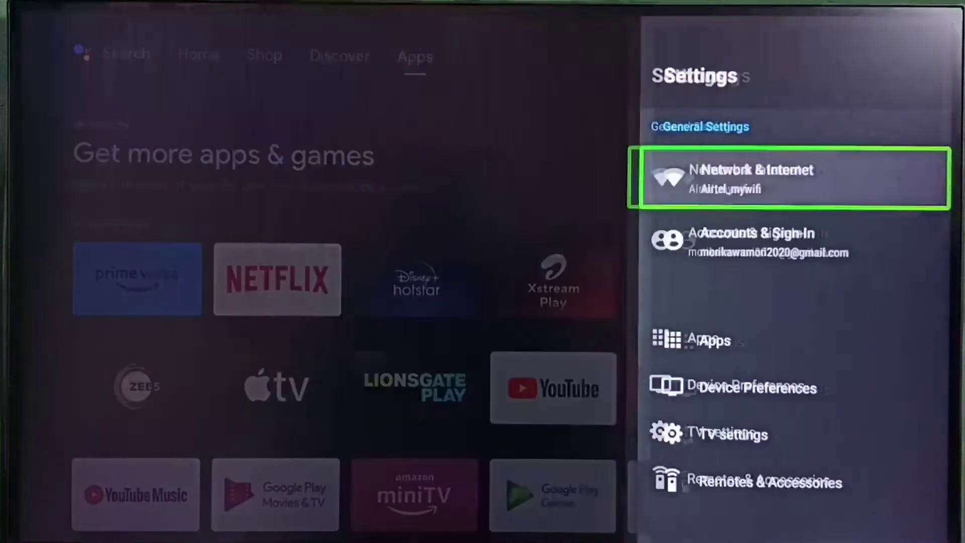
{"action": "key", "text": "Down"}
{"action": "key", "text": "Down"}
{"action": "key", "text": "Down"}
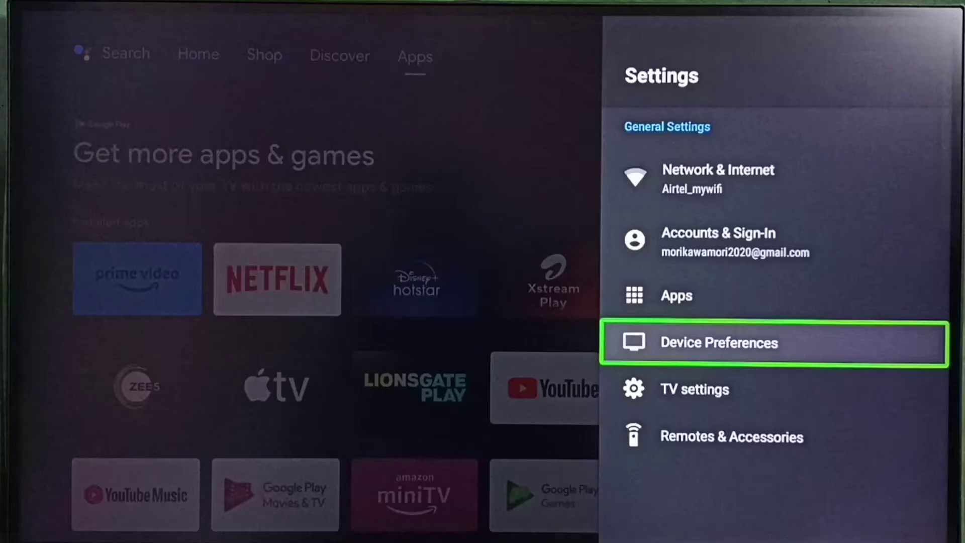
{"action": "key", "text": "Return"}
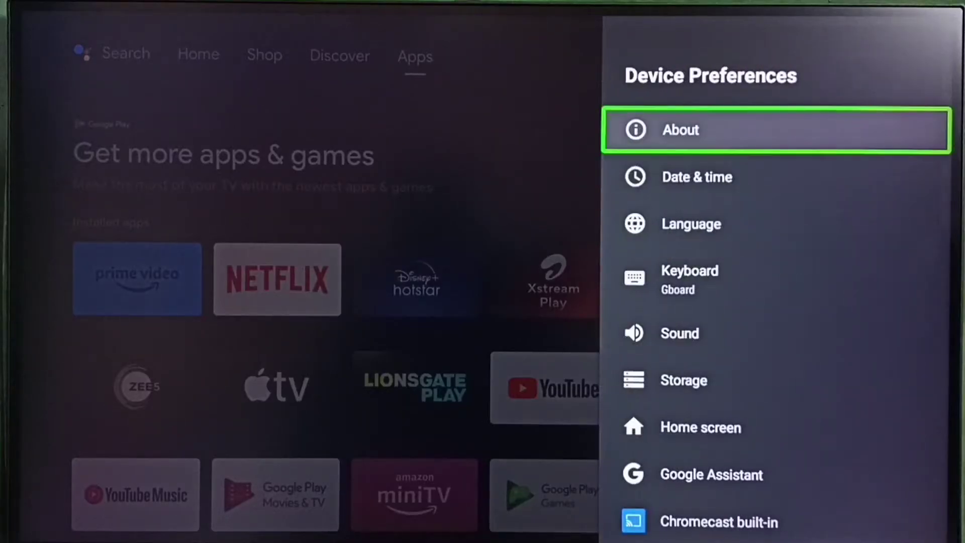
{"action": "key", "text": "Down"}
{"action": "key", "text": "Down"}
{"action": "key", "text": "Down"}
{"action": "key", "text": "Down"}
{"action": "key", "text": "Down"}
{"action": "key", "text": "Down"}
{"action": "key", "text": "Down"}
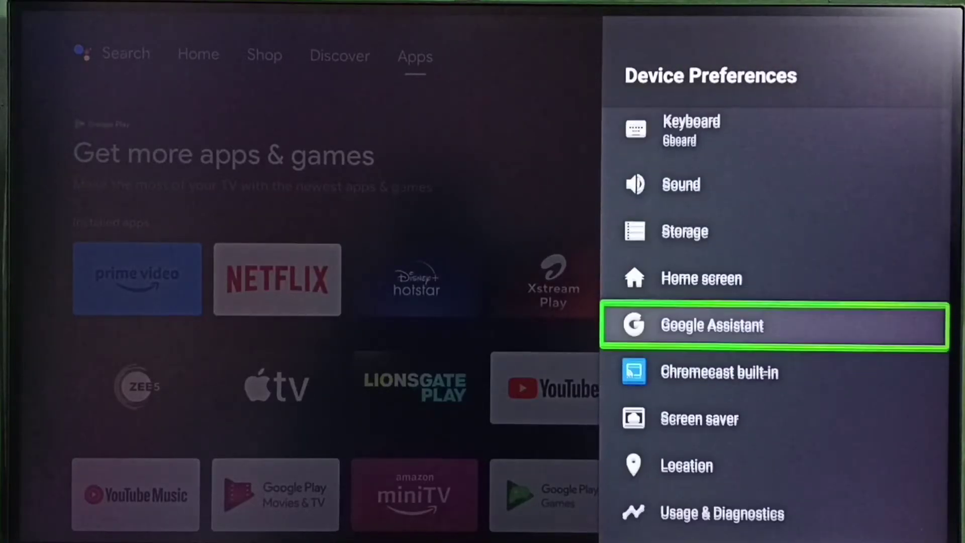
{"action": "key", "text": "Down"}
{"action": "key", "text": "Down"}
{"action": "key", "text": "Down"}
{"action": "key", "text": "Down"}
{"action": "key", "text": "Down"}
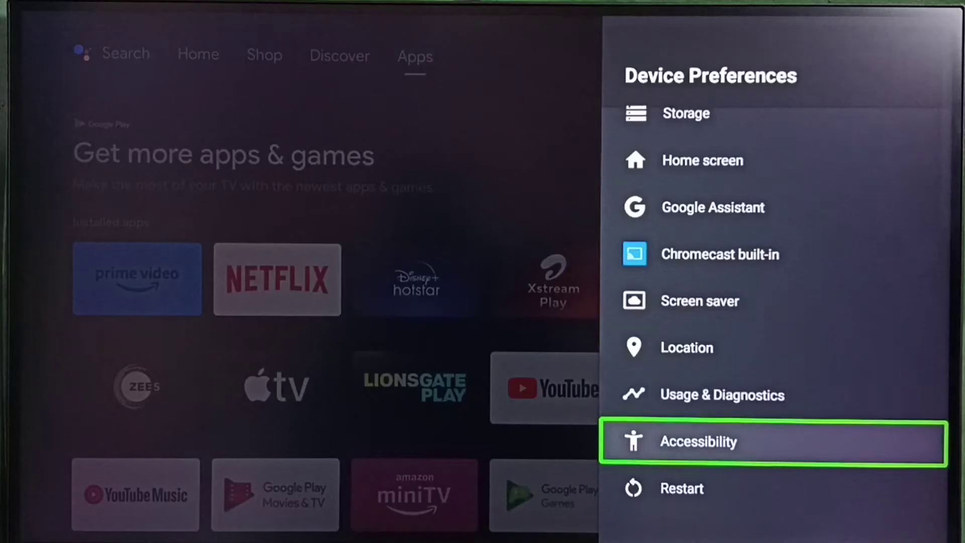
Open TalkBack from Accessibility, switch Enable off and confirm Stop TalkBack with OK.
{"action": "key", "text": "Return"}
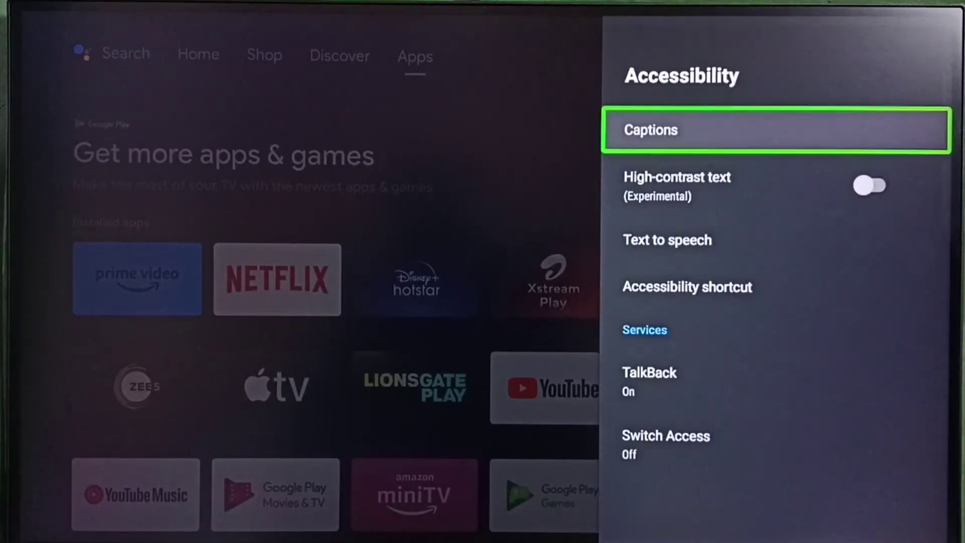
{"action": "key", "text": "Down"}
{"action": "key", "text": "Down"}
{"action": "key", "text": "Down"}
{"action": "key", "text": "Down"}
{"action": "key", "text": "Down"}
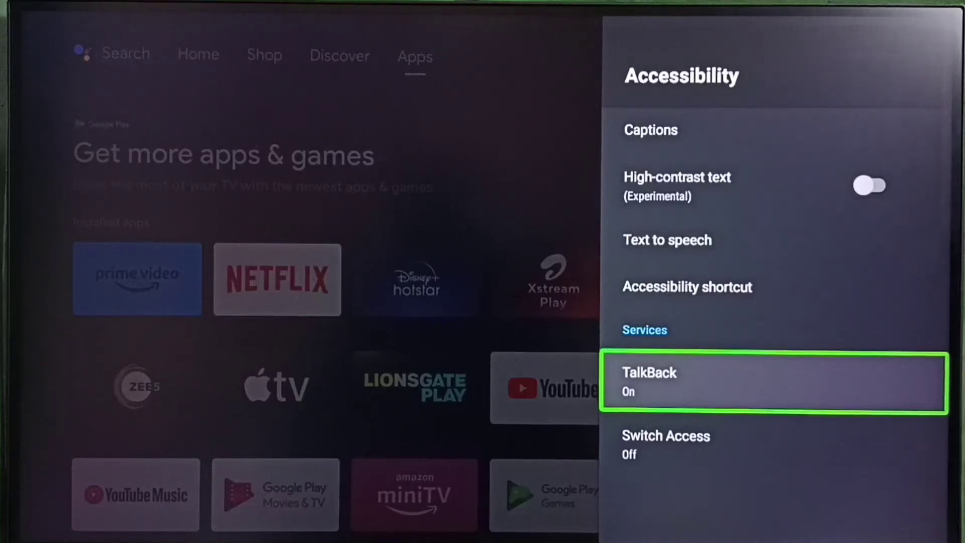
{"action": "key", "text": "Return"}
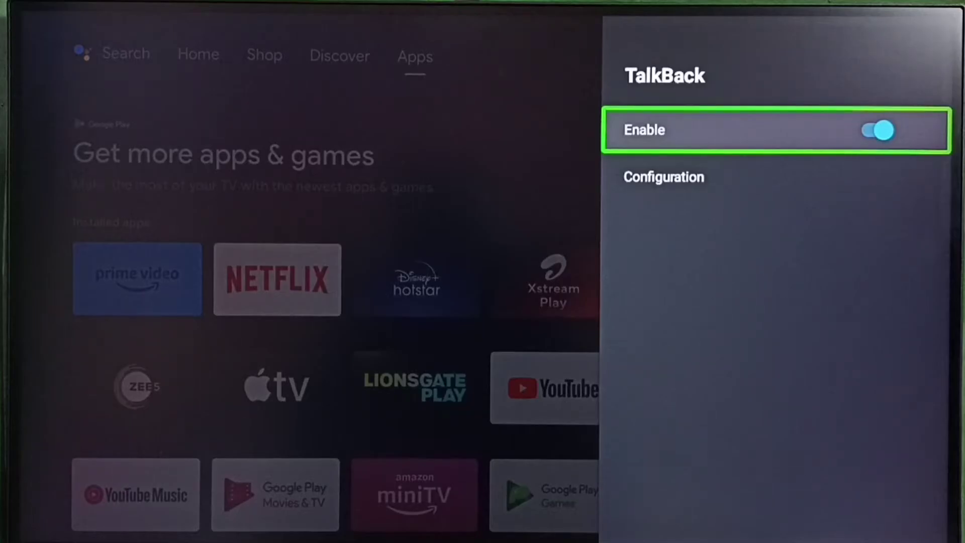
{"action": "key", "text": "Return"}
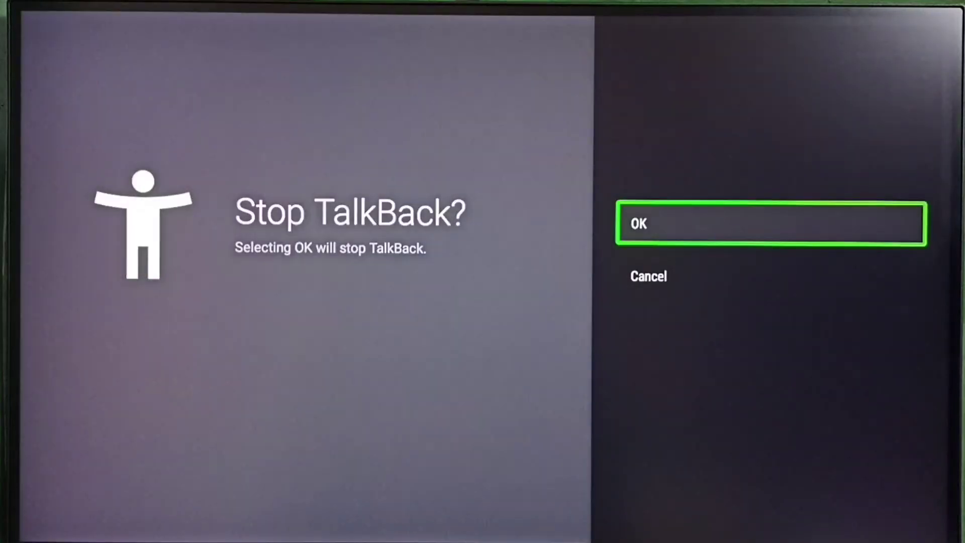
{"action": "key", "text": "Return"}
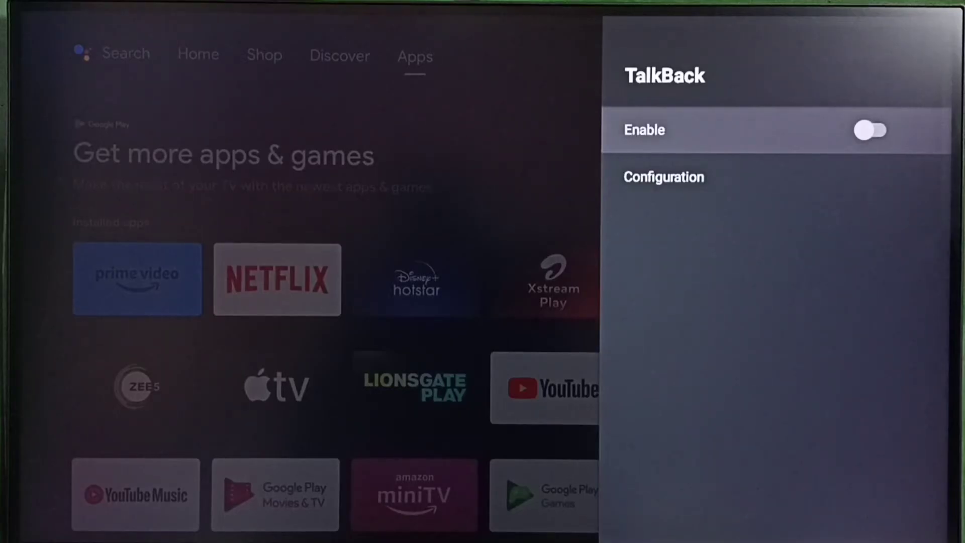
Reopen TalkBack from the Accessibility list and switch Enable back on, accepting the confirmation.
{"action": "key", "text": "Escape"}
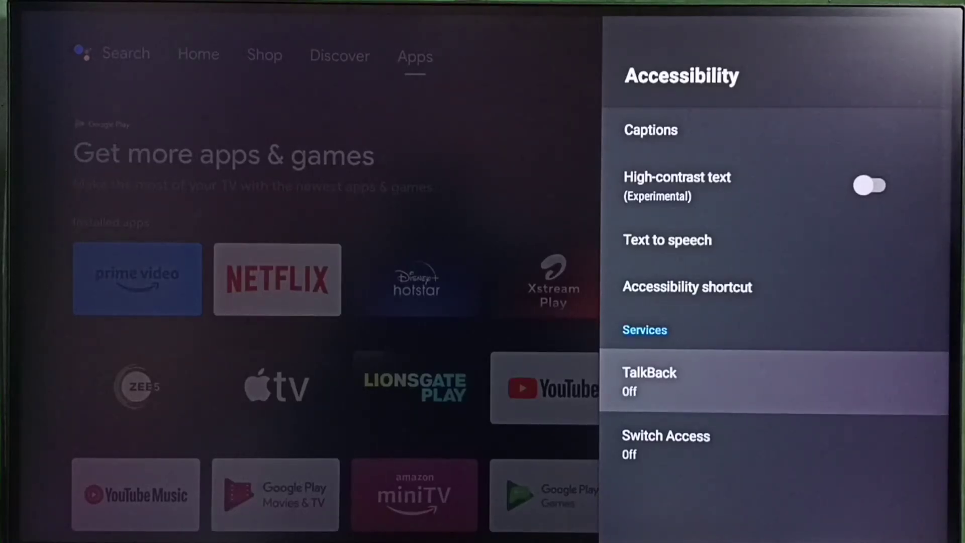
{"action": "key", "text": "Return"}
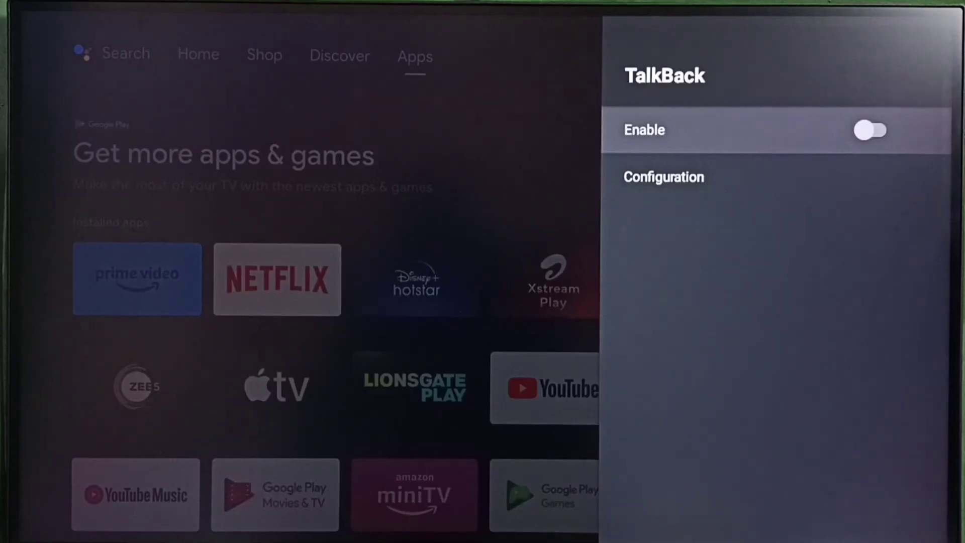
{"action": "key", "text": "Return"}
{"action": "key", "text": "Return"}
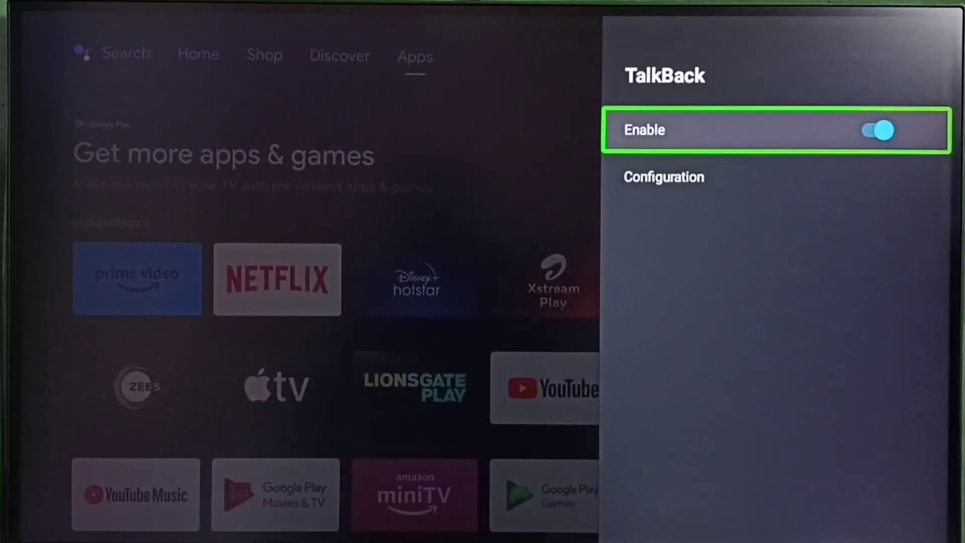
{"action": "key", "text": "Down"}
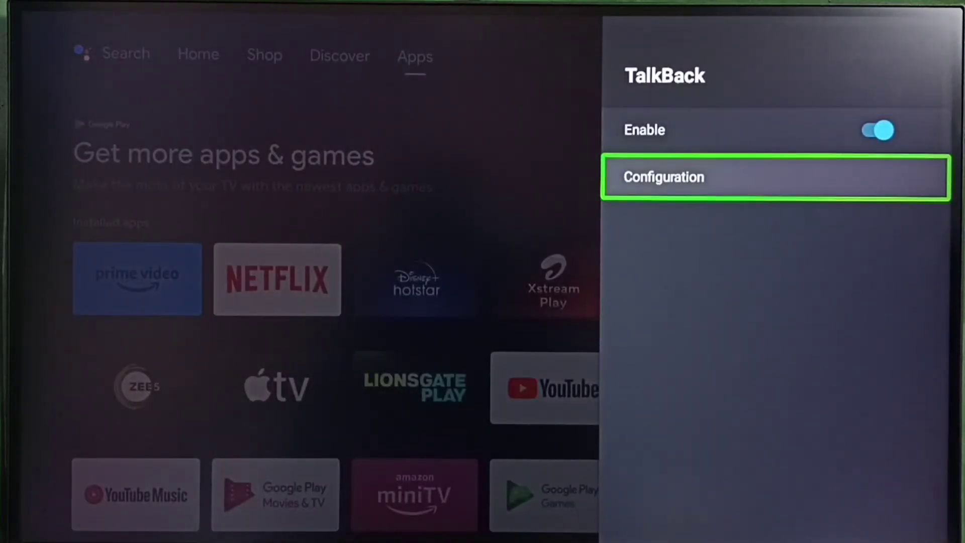